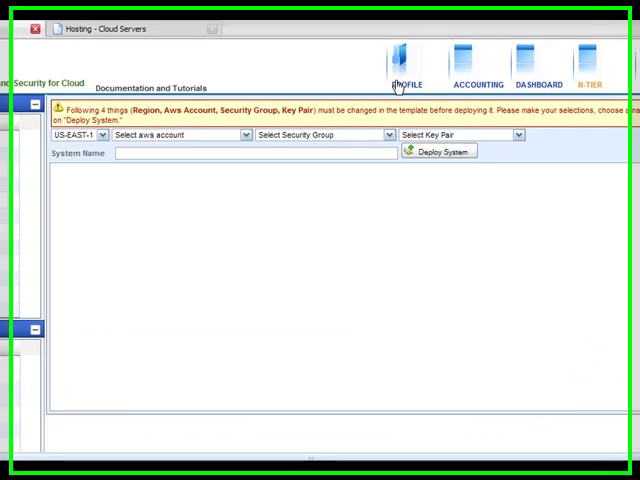
Review the Rackspace provider account settings under the profile, then return to deployment
{"action": "left_click", "coordinate": [376, 115]}
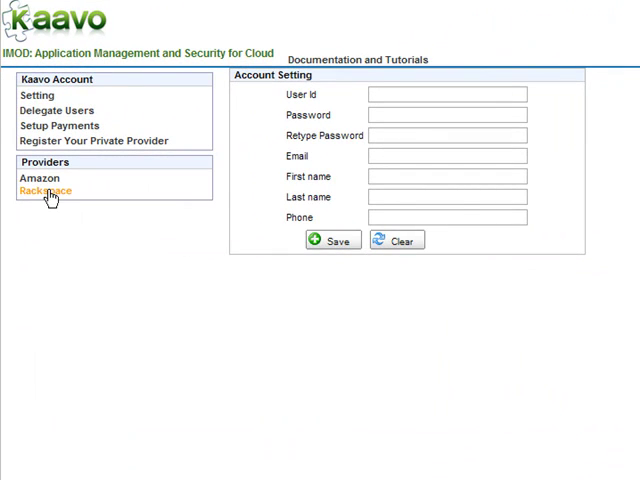
{"action": "left_click", "coordinate": [46, 191]}
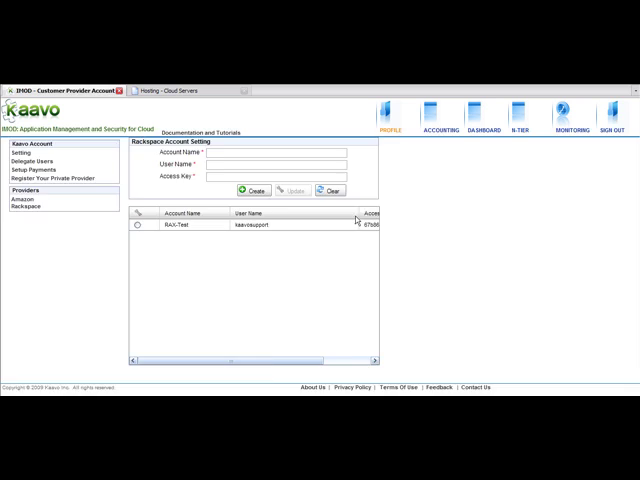
{"action": "left_click", "coordinate": [517, 128]}
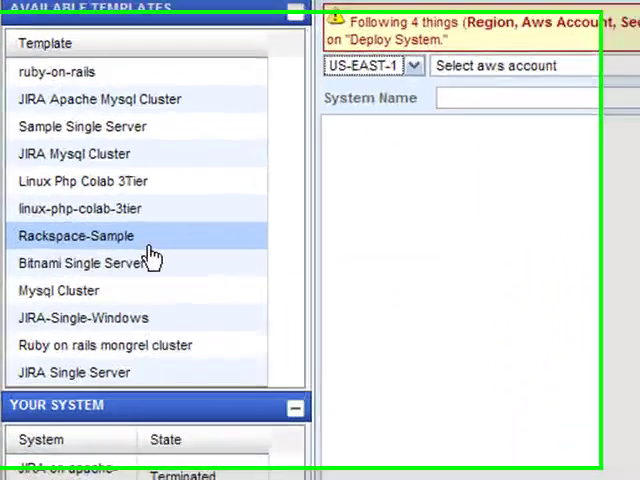
Deploy Rackspace-Demo from the Rackspace-Sample template with rackspaceAccount set to kaavosupport
{"action": "left_click", "coordinate": [58, 234]}
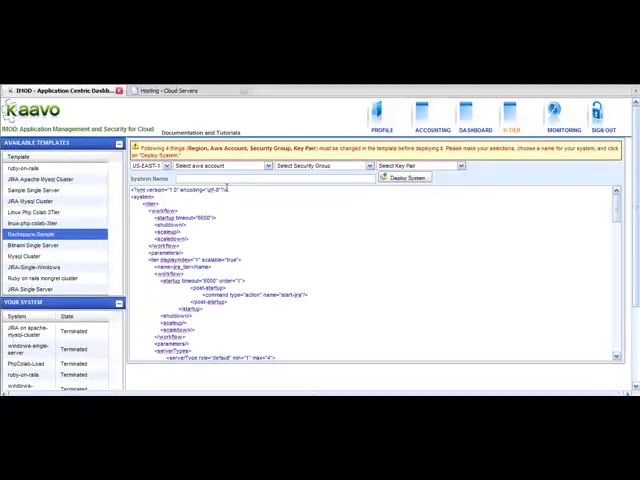
{"action": "left_click", "coordinate": [228, 178]}
{"action": "type", "text": "Rackspac"}
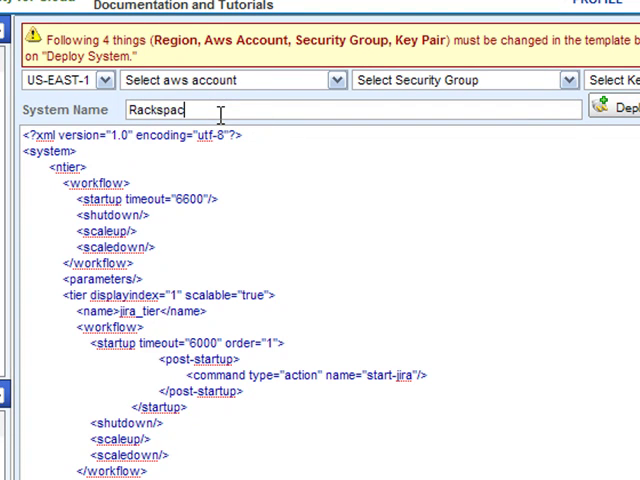
{"action": "type", "text": "e-Demo"}
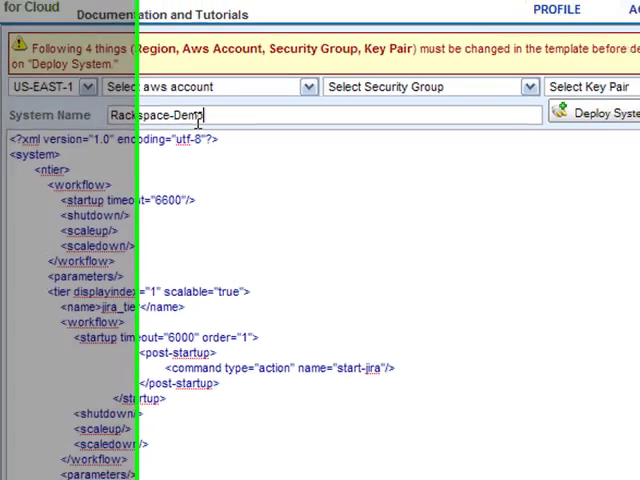
{"action": "scroll", "coordinate": [320, 250], "scroll_direction": "down", "scroll_amount": 5}
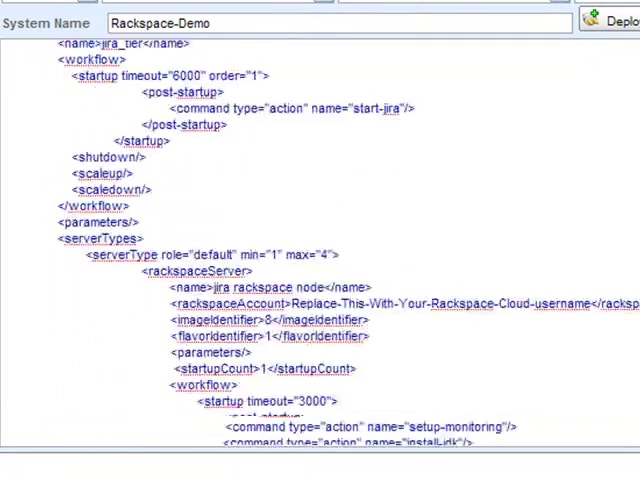
{"action": "scroll", "coordinate": [320, 250], "scroll_direction": "down", "scroll_amount": 3}
{"action": "left_click_drag", "start_coordinate": [590, 162], "coordinate": [293, 162]}
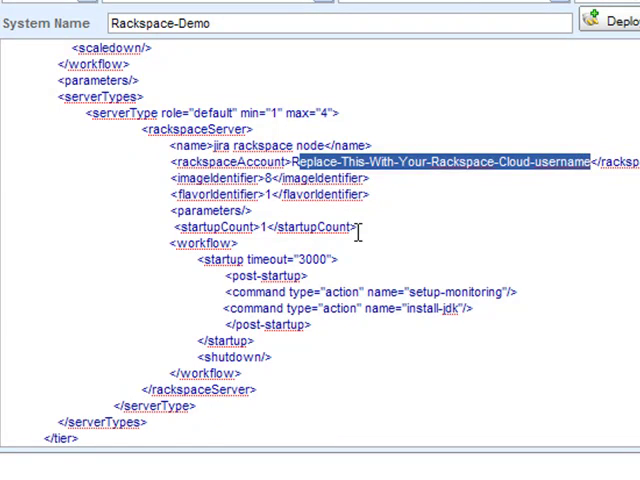
{"action": "key", "text": "BackSpace"}
{"action": "key", "text": "BackSpace"}
{"action": "type", "text": "Ka</rackspaceAccount>"}
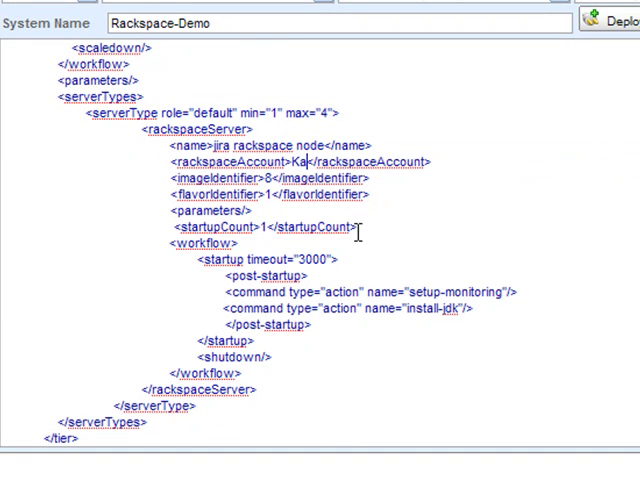
{"action": "key", "text": "BackSpace"}
{"action": "key", "text": "BackSpace"}
{"action": "type", "text": "kaavosup"}
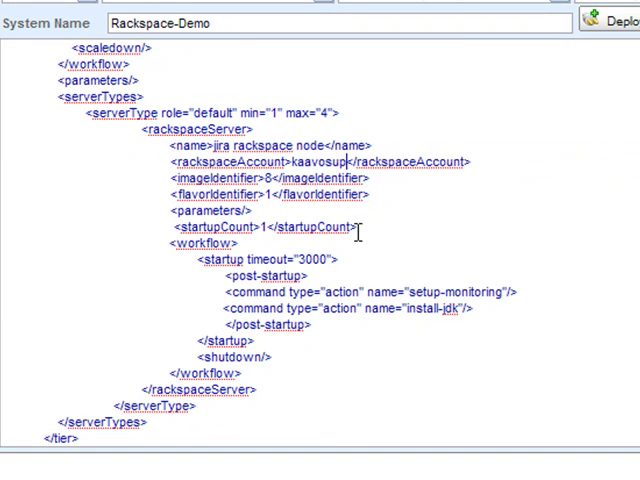
{"action": "type", "text": "port"}
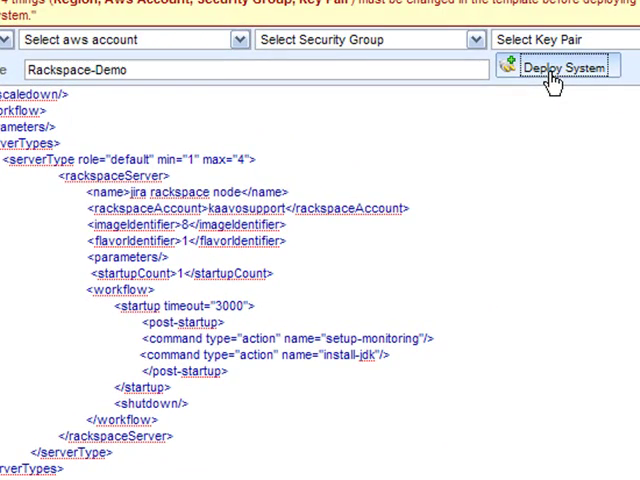
{"action": "left_click", "coordinate": [553, 70]}
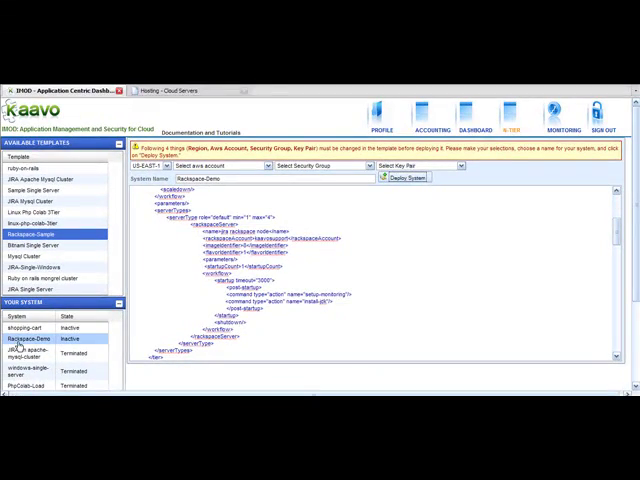
Raise Rackspace-Demo's startupCount to 2 in the XML definition and update the system
{"action": "left_click", "coordinate": [30, 338]}
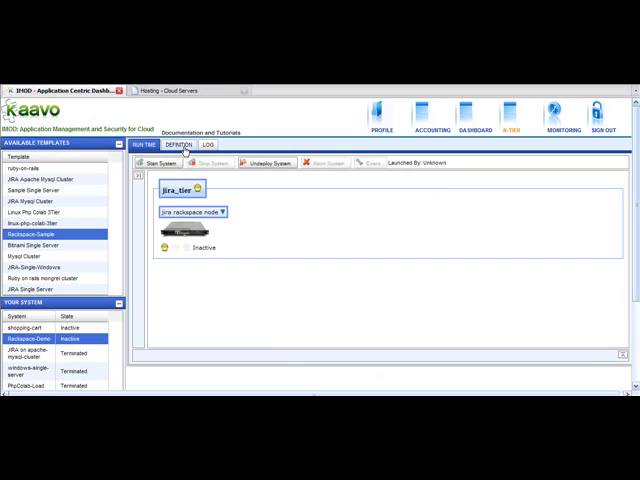
{"action": "left_click", "coordinate": [178, 145]}
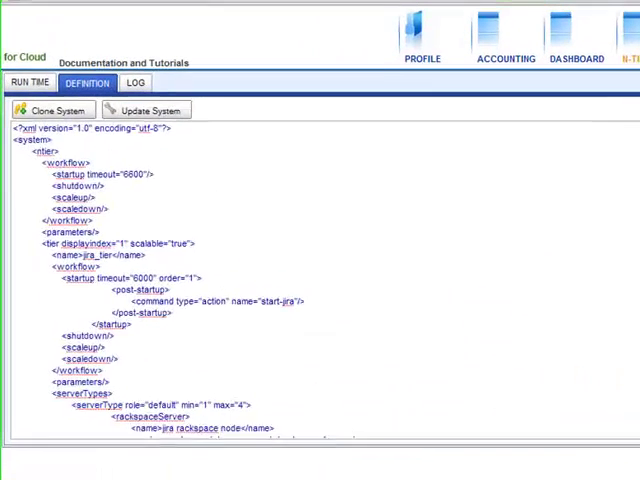
{"action": "scroll", "coordinate": [354, 254], "scroll_direction": "down", "scroll_amount": 5}
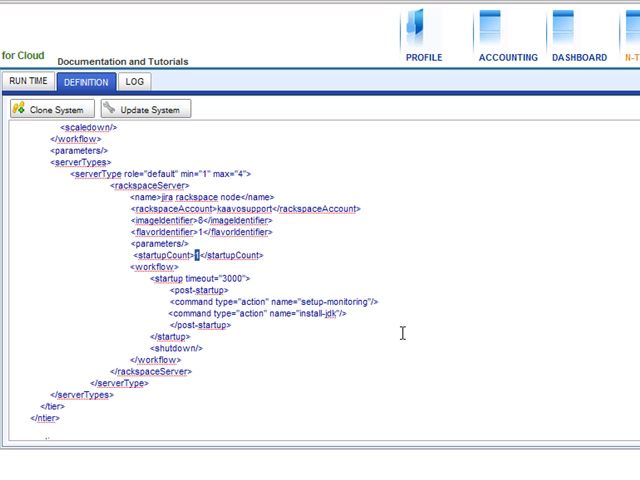
{"action": "left_click", "coordinate": [150, 110]}
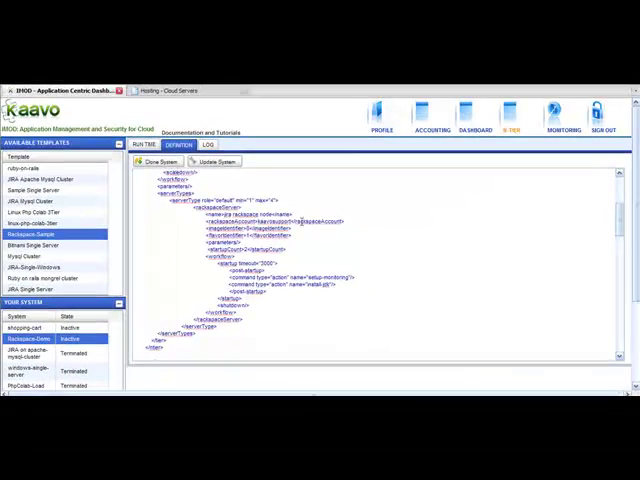
{"action": "left_click", "coordinate": [142, 145]}
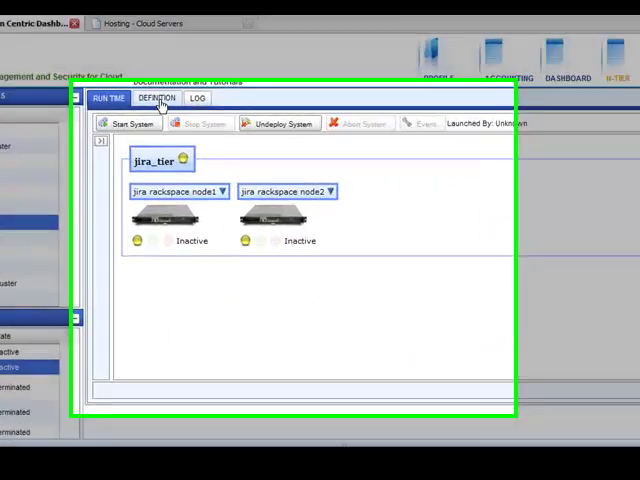
Review the system definition XML, then switch to the Monitoring page
{"action": "left_click", "coordinate": [178, 144]}
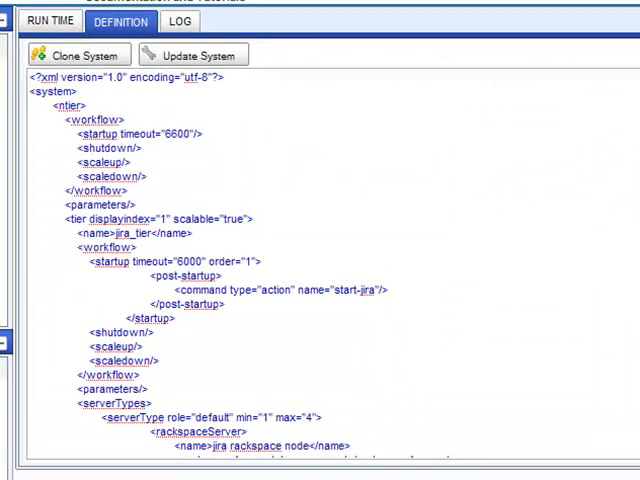
{"action": "scroll", "coordinate": [300, 260], "scroll_direction": "down", "scroll_amount": 5}
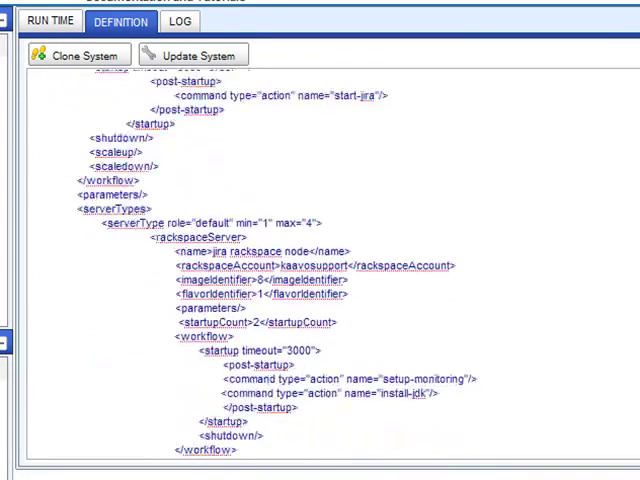
{"action": "scroll", "coordinate": [300, 260], "scroll_direction": "down", "scroll_amount": 3}
{"action": "scroll", "coordinate": [300, 260], "scroll_direction": "down", "scroll_amount": 3}
{"action": "scroll", "coordinate": [300, 260], "scroll_direction": "down", "scroll_amount": 3}
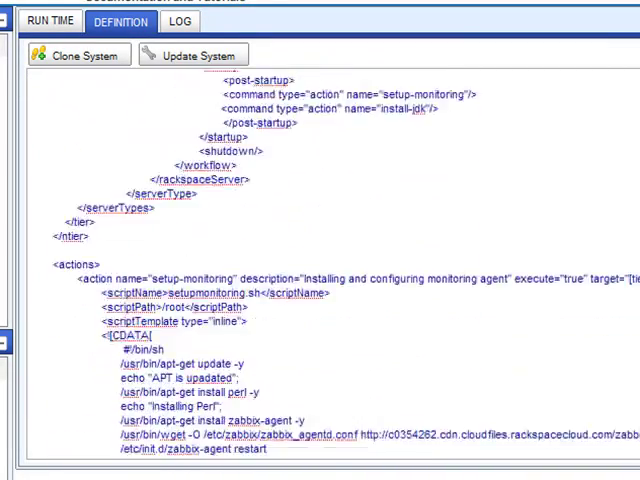
{"action": "scroll", "coordinate": [300, 260], "scroll_direction": "down", "scroll_amount": 3}
{"action": "scroll", "coordinate": [300, 260], "scroll_direction": "down", "scroll_amount": 3}
{"action": "scroll", "coordinate": [300, 260], "scroll_direction": "down", "scroll_amount": 2}
{"action": "scroll", "coordinate": [300, 260], "scroll_direction": "down", "scroll_amount": 1}
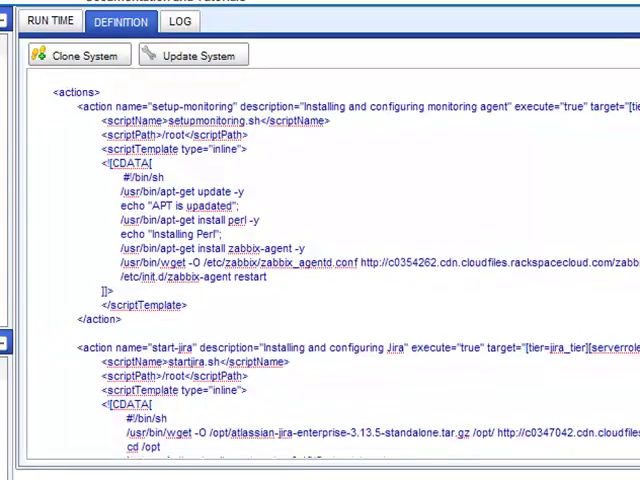
{"action": "scroll", "coordinate": [300, 260], "scroll_direction": "down", "scroll_amount": 3}
{"action": "scroll", "coordinate": [300, 260], "scroll_direction": "down", "scroll_amount": 3}
{"action": "scroll", "coordinate": [300, 260], "scroll_direction": "down", "scroll_amount": 2}
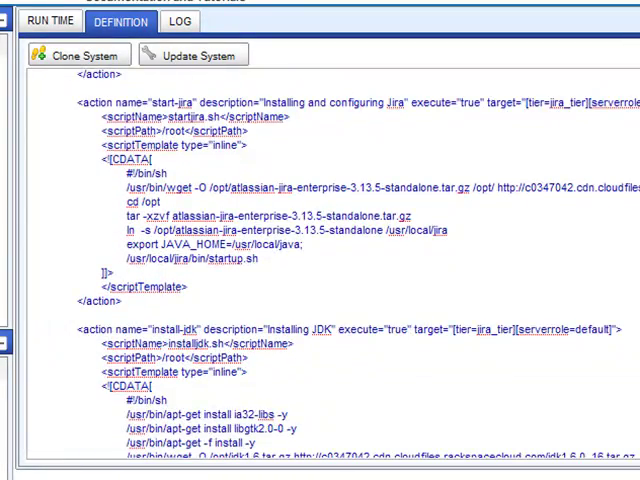
{"action": "scroll", "coordinate": [300, 260], "scroll_direction": "down", "scroll_amount": 3}
{"action": "scroll", "coordinate": [300, 260], "scroll_direction": "down", "scroll_amount": 3}
{"action": "scroll", "coordinate": [300, 260], "scroll_direction": "down", "scroll_amount": 1}
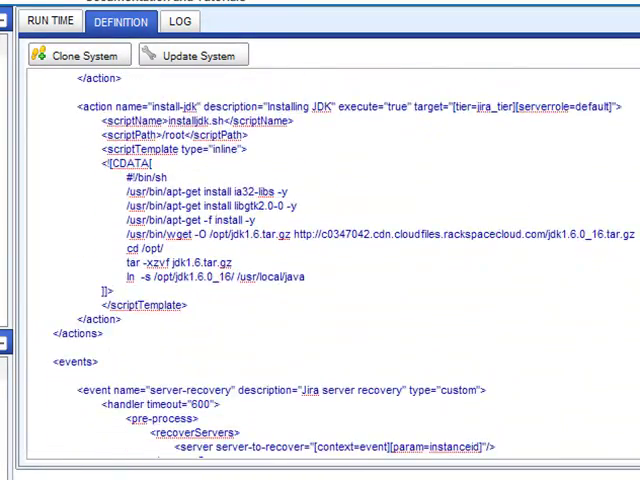
{"action": "scroll", "coordinate": [300, 260], "scroll_direction": "down", "scroll_amount": 3}
{"action": "scroll", "coordinate": [300, 260], "scroll_direction": "down", "scroll_amount": 3}
{"action": "scroll", "coordinate": [300, 260], "scroll_direction": "down", "scroll_amount": 2}
{"action": "scroll", "coordinate": [300, 260], "scroll_direction": "down", "scroll_amount": 1}
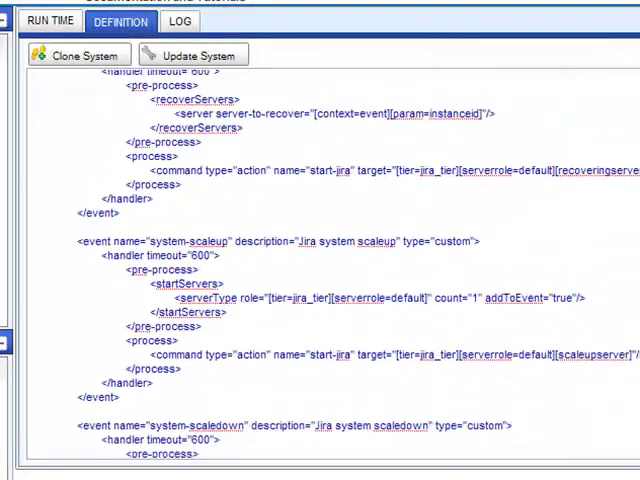
{"action": "scroll", "coordinate": [300, 260], "scroll_direction": "down", "scroll_amount": 2}
{"action": "scroll", "coordinate": [300, 260], "scroll_direction": "down", "scroll_amount": 1}
{"action": "scroll", "coordinate": [300, 260], "scroll_direction": "down", "scroll_amount": 1}
{"action": "scroll", "coordinate": [300, 260], "scroll_direction": "up", "scroll_amount": 2}
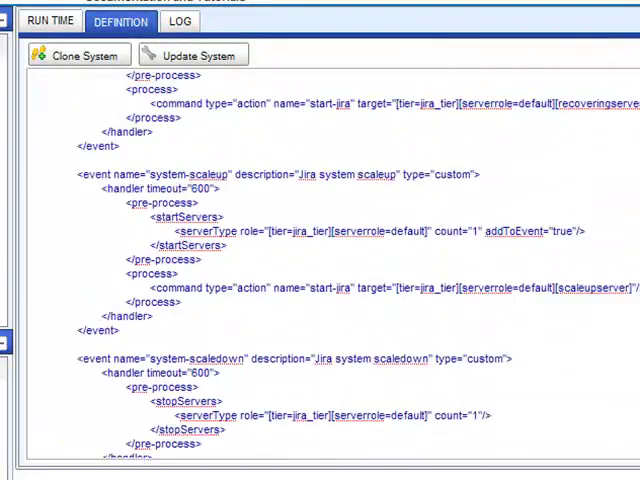
{"action": "scroll", "coordinate": [300, 260], "scroll_direction": "down", "scroll_amount": 2}
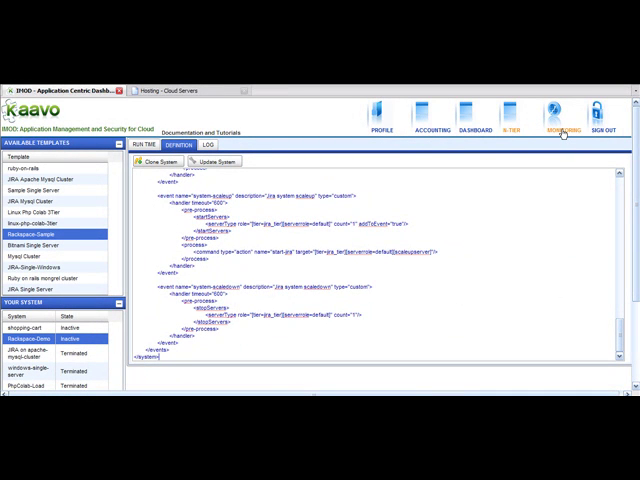
{"action": "left_click", "coordinate": [563, 118]}
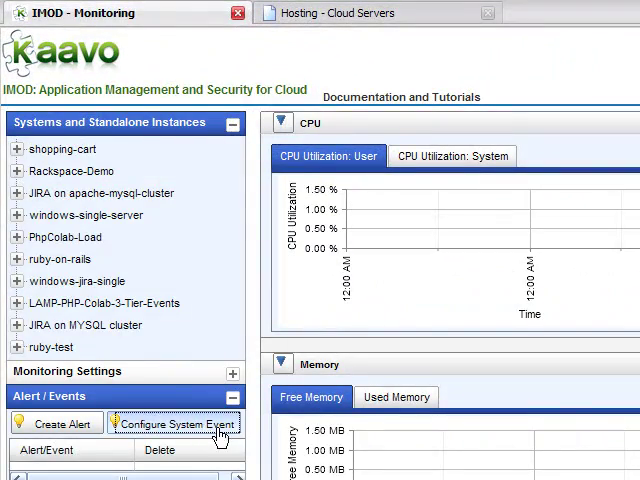
Start a new system event for Rackspace-Demo with event name server-recovery
{"action": "left_click", "coordinate": [221, 437]}
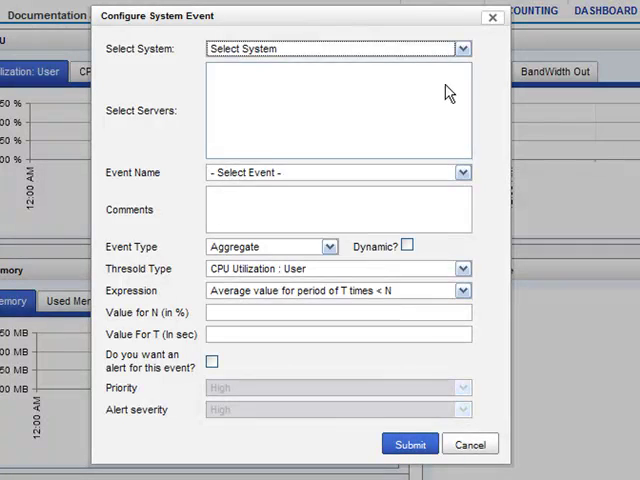
{"action": "left_click", "coordinate": [463, 49]}
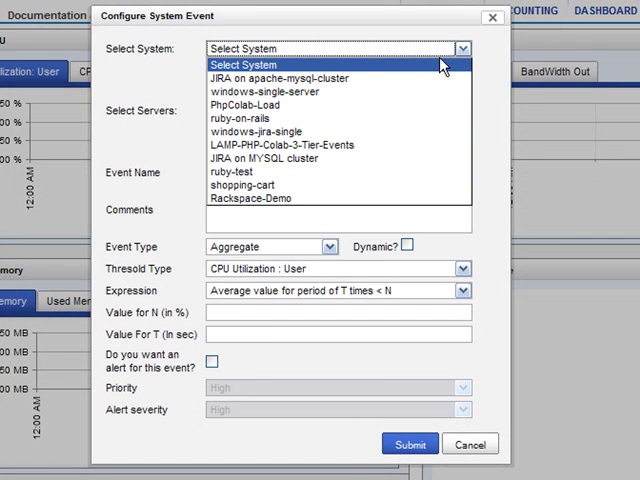
{"action": "left_click", "coordinate": [289, 199]}
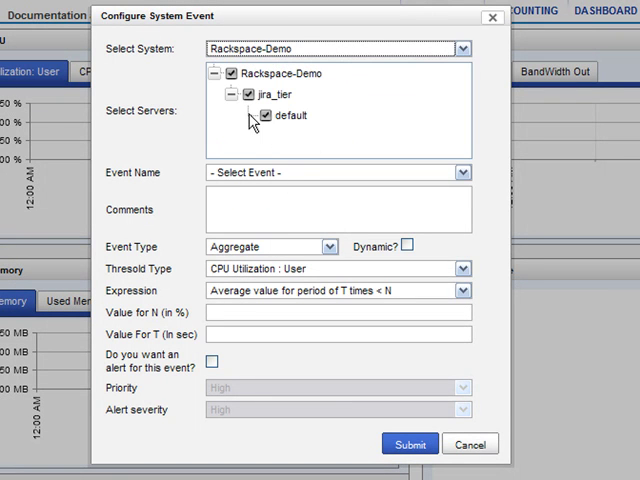
{"action": "left_click", "coordinate": [296, 173]}
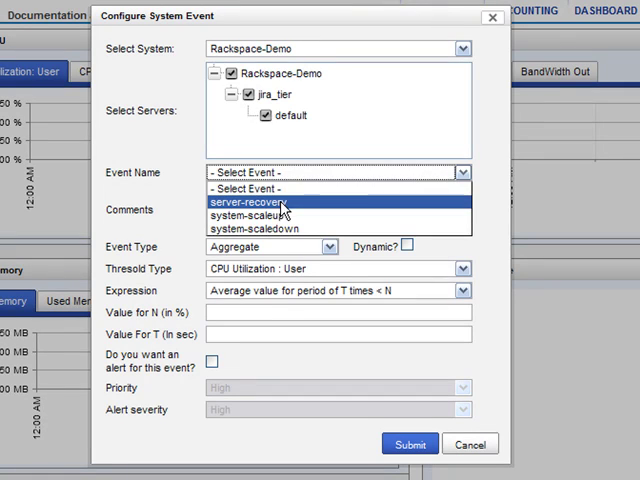
{"action": "left_click", "coordinate": [265, 117]}
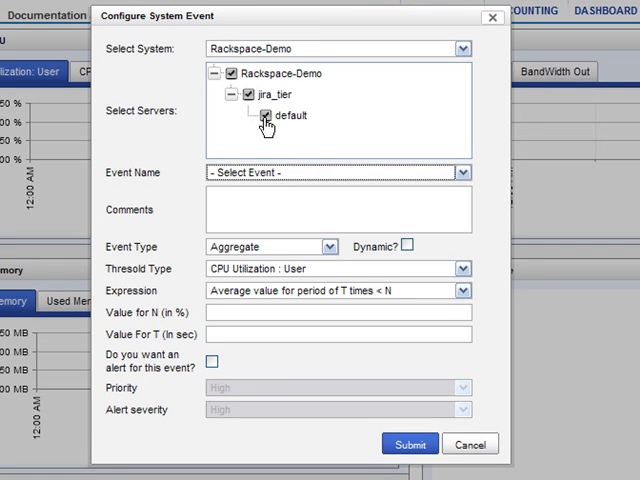
{"action": "left_click", "coordinate": [265, 116]}
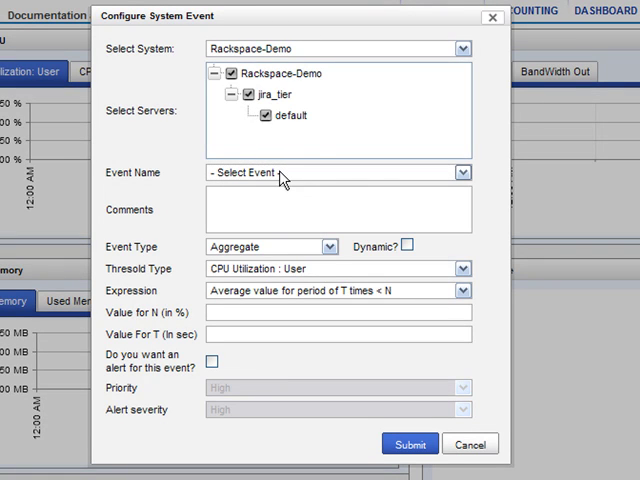
{"action": "left_click", "coordinate": [283, 173]}
{"action": "left_click", "coordinate": [277, 202]}
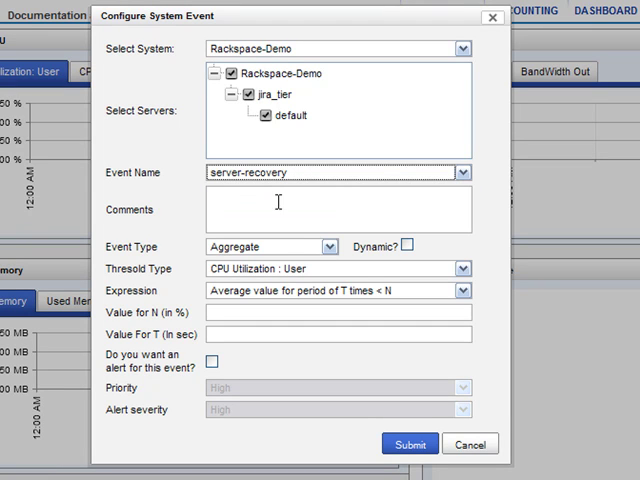
{"action": "left_click", "coordinate": [287, 212]}
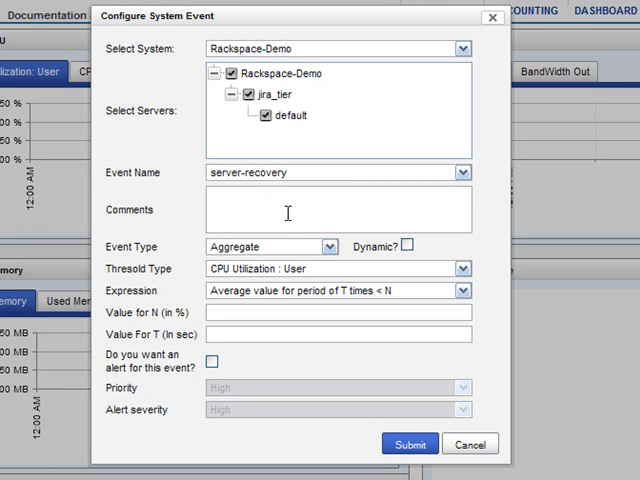
{"action": "type", "text": "test"}
Make the event Non-Aggregate with a Ping to the server (TCP) threshold and alert enabled, then submit it
{"action": "left_click", "coordinate": [315, 247]}
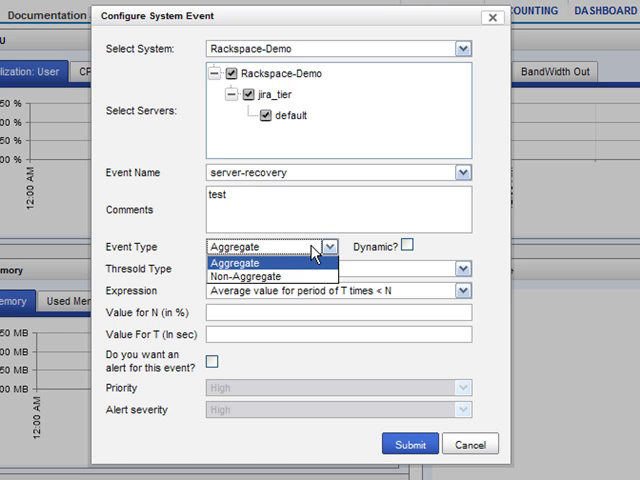
{"action": "left_click", "coordinate": [290, 275]}
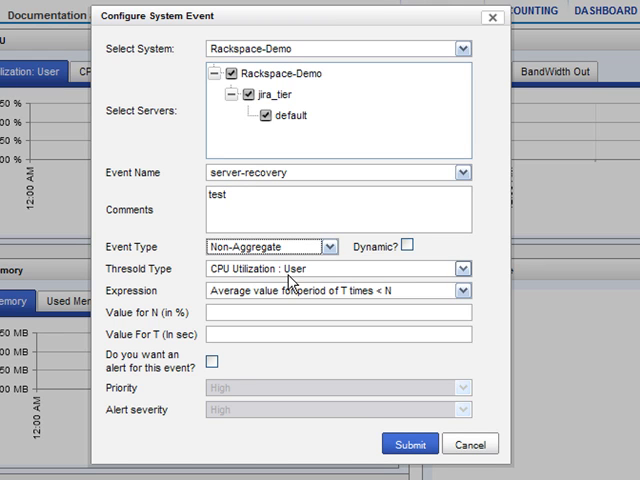
{"action": "left_click", "coordinate": [417, 270]}
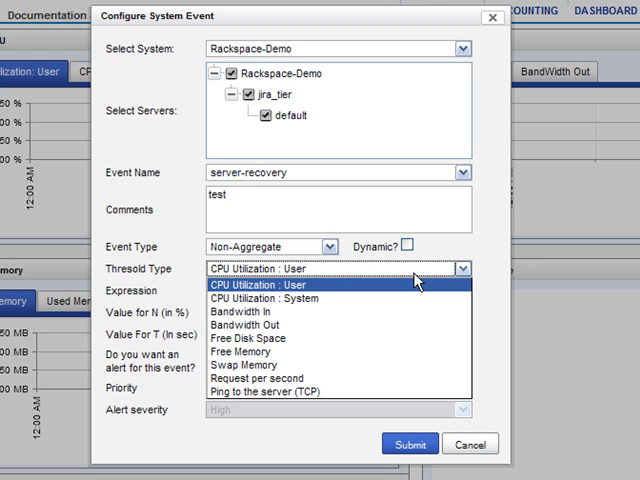
{"action": "left_click", "coordinate": [290, 392]}
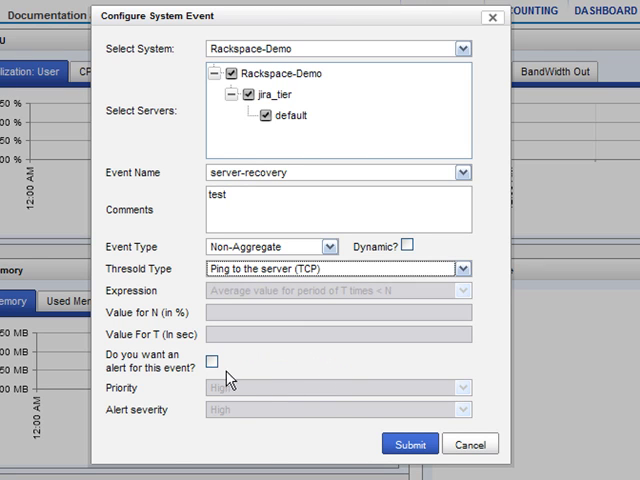
{"action": "left_click", "coordinate": [212, 362]}
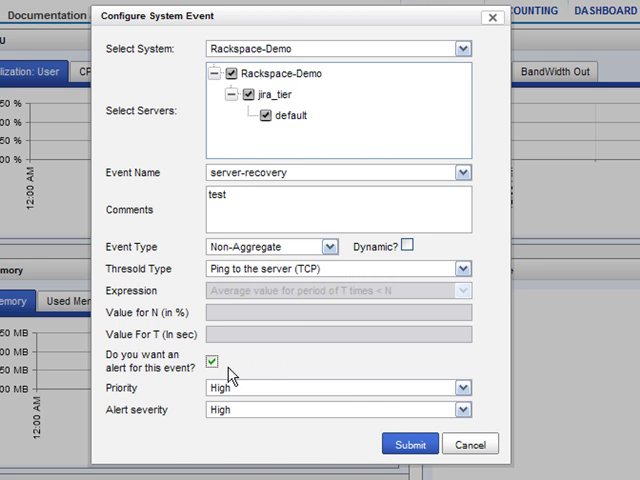
{"action": "left_click", "coordinate": [409, 445]}
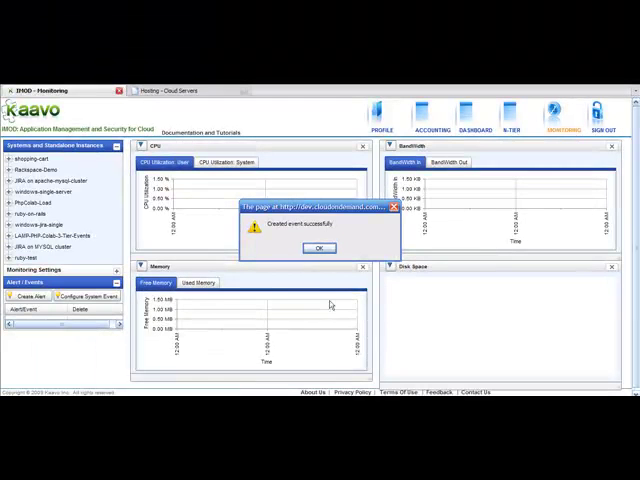
{"action": "left_click", "coordinate": [318, 249]}
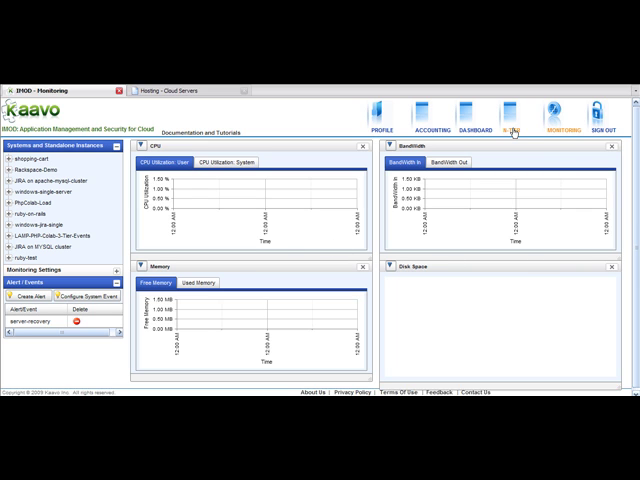
Start the Rackspace-Demo system from the N-Tier dashboard's Run Time view
{"action": "left_click", "coordinate": [514, 131]}
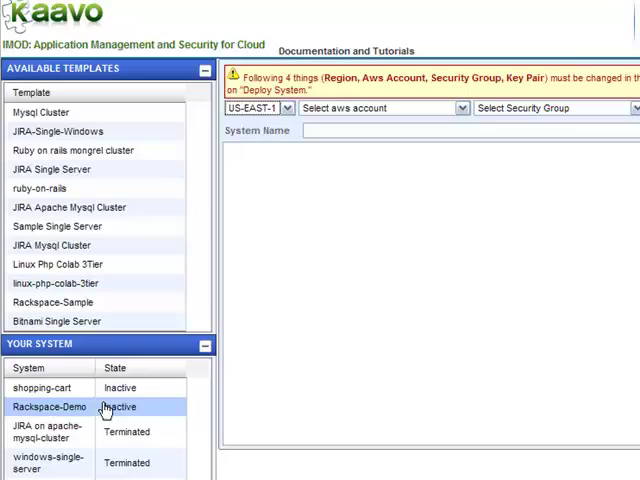
{"action": "left_click", "coordinate": [32, 339]}
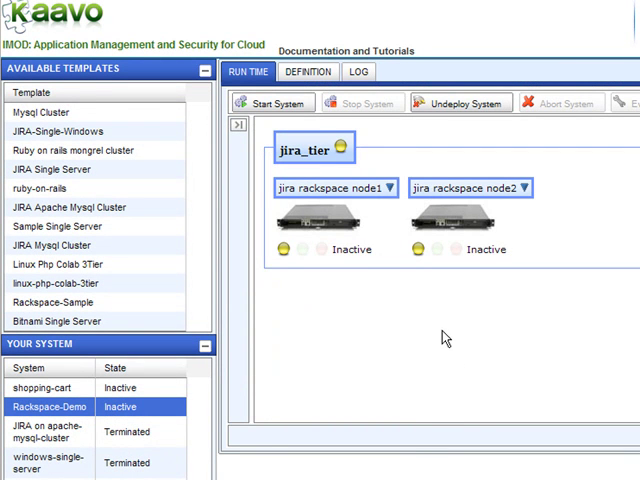
{"action": "left_click", "coordinate": [278, 104]}
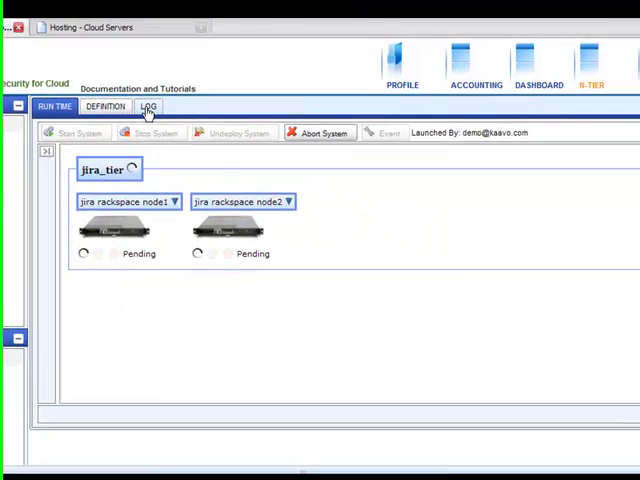
Refresh the startup log, return to Run Time and collapse the side panel until both nodes show Running
{"action": "left_click", "coordinate": [412, 124]}
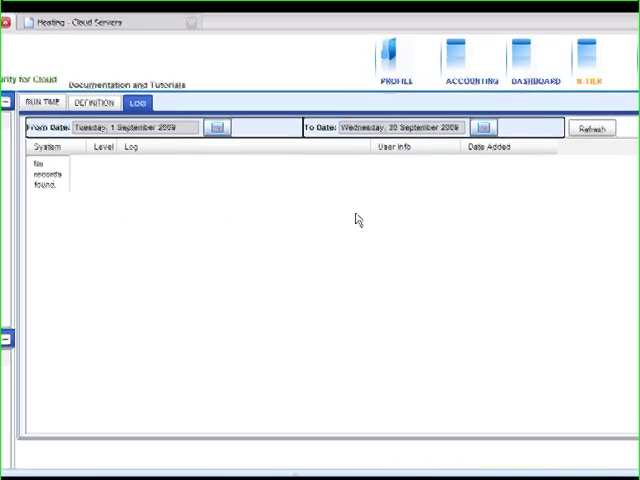
{"action": "left_click", "coordinate": [598, 128]}
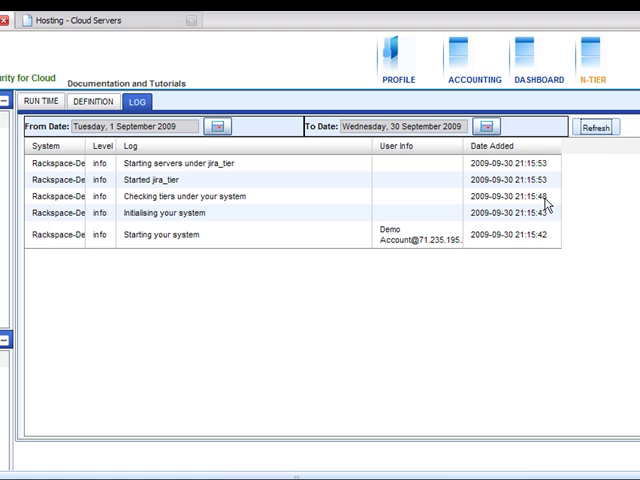
{"action": "left_click", "coordinate": [40, 102]}
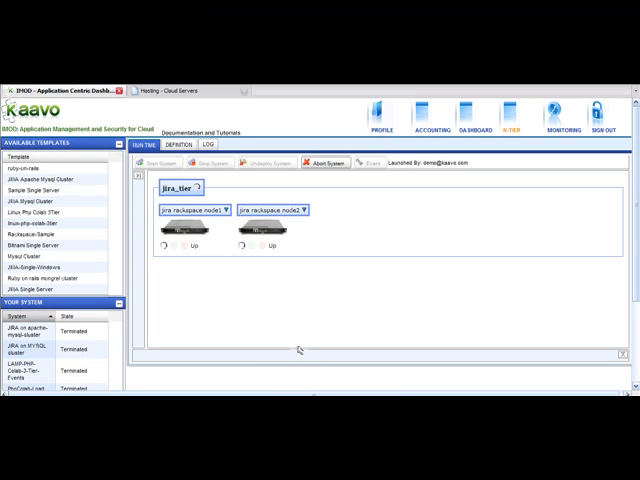
{"action": "left_click", "coordinate": [30, 317]}
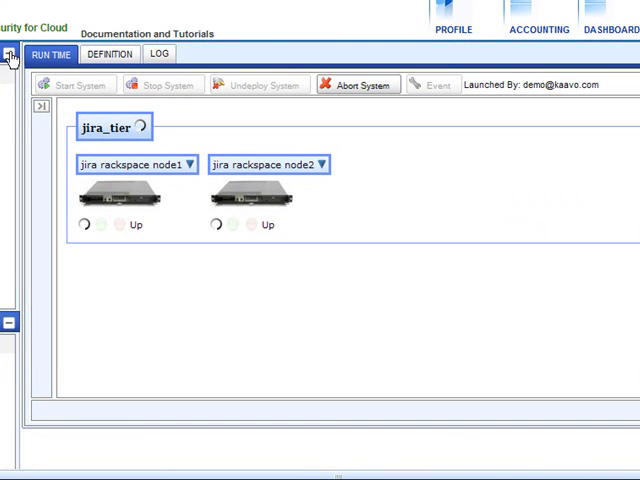
{"action": "left_click", "coordinate": [8, 54]}
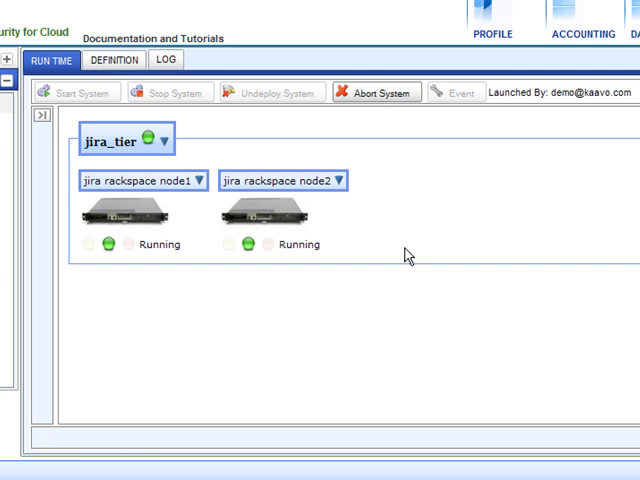
Show node2's server details and select its public IP 174.143.170.166 for the JIRA setup URL
{"action": "left_click", "coordinate": [341, 182]}
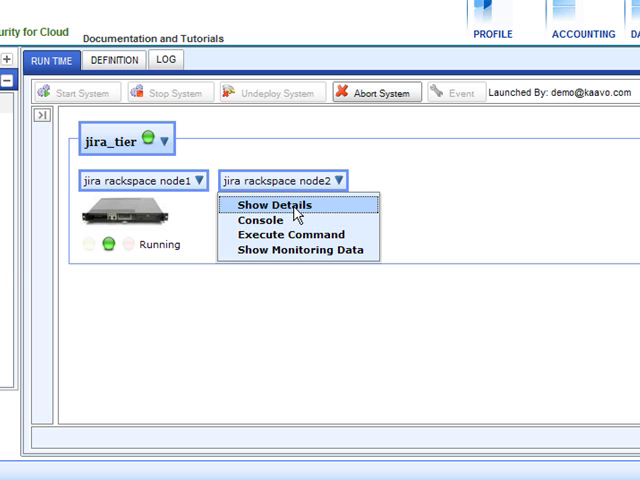
{"action": "left_click", "coordinate": [296, 208]}
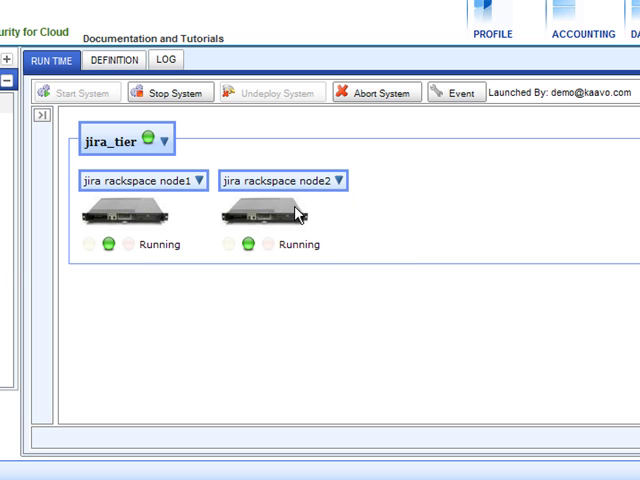
{"action": "left_click", "coordinate": [338, 181]}
{"action": "left_click", "coordinate": [265, 205]}
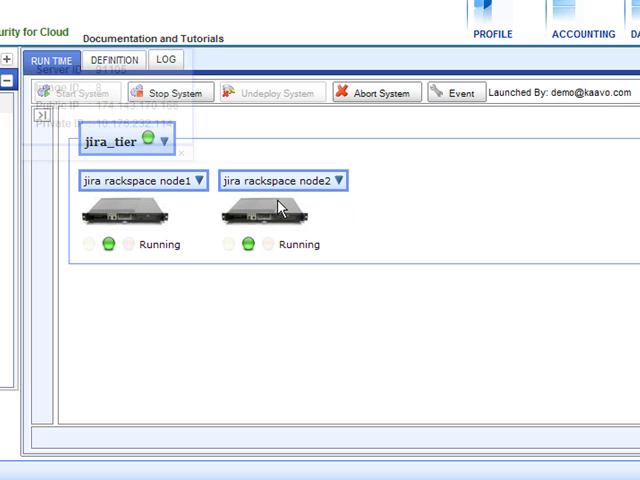
{"action": "left_click_drag", "start_coordinate": [180, 105], "coordinate": [100, 103]}
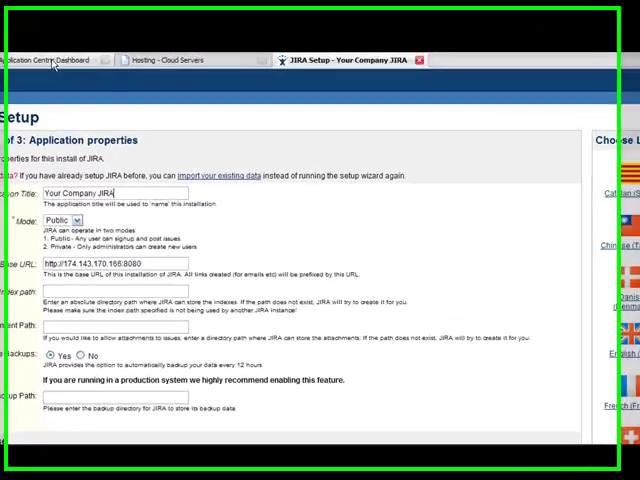
Open a Console for jira rackspace node2 from the IMOD dashboard
{"action": "left_click", "coordinate": [55, 62]}
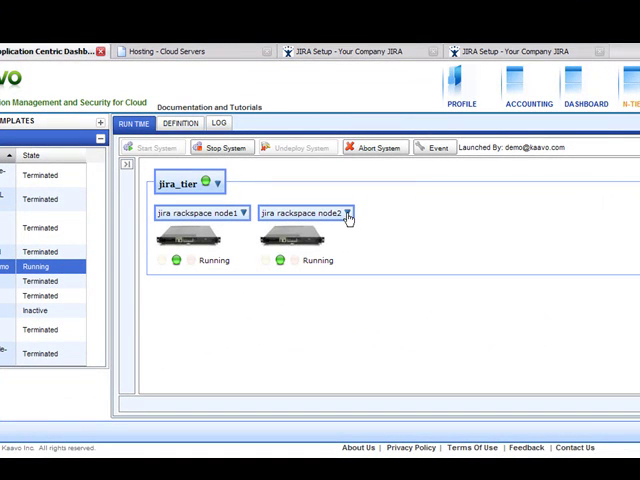
{"action": "left_click", "coordinate": [348, 214]}
{"action": "left_click", "coordinate": [300, 242]}
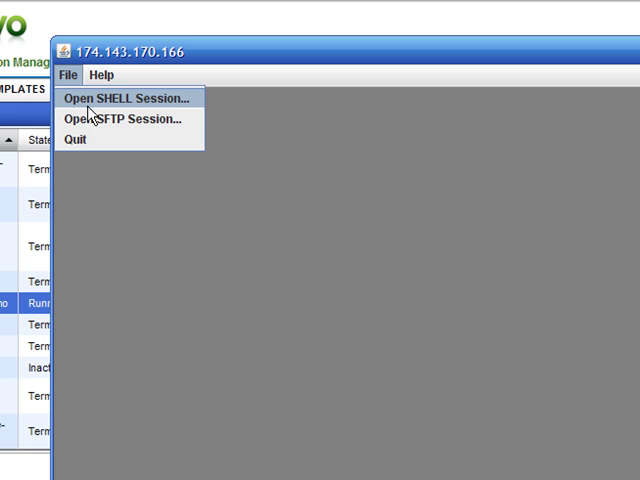
Run ls in a SHELL session on node2 to list the JIRA scripts, then exit
{"action": "left_click", "coordinate": [110, 98]}
{"action": "type", "text": "ls"}
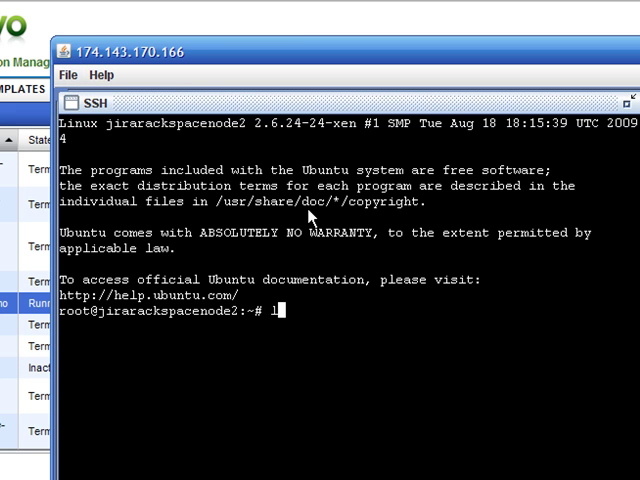
{"action": "key", "text": "Return"}
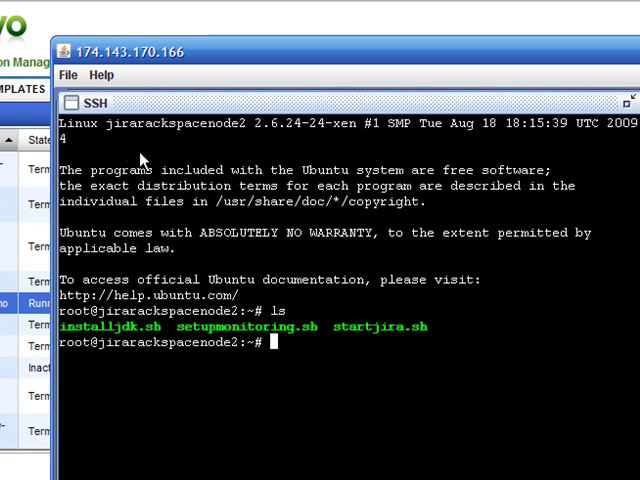
{"action": "left_click", "coordinate": [68, 75]}
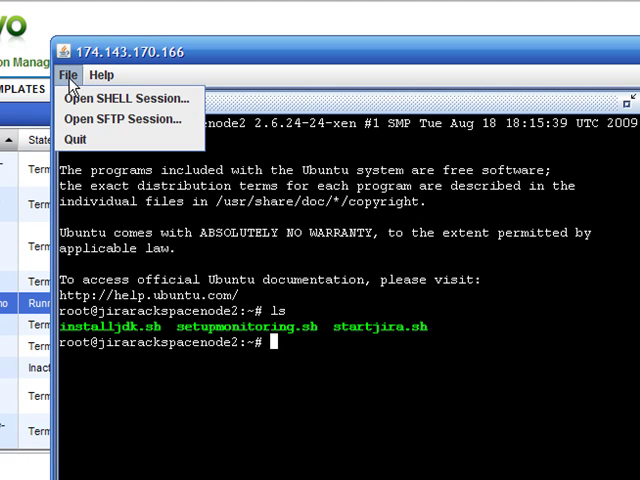
{"action": "left_click", "coordinate": [198, 60]}
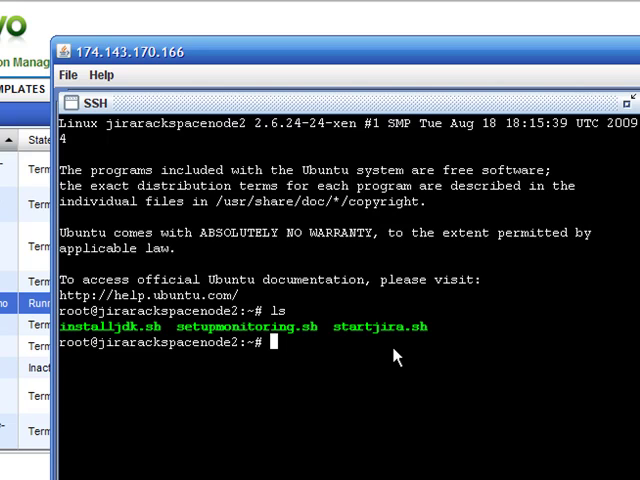
{"action": "type", "text": "exit"}
{"action": "key", "text": "Return"}
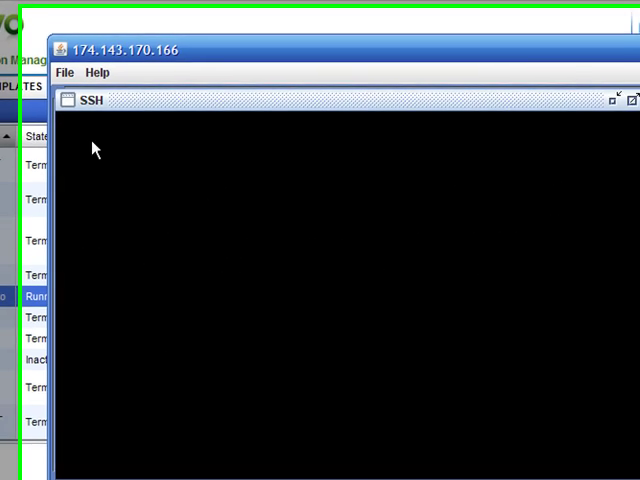
List the same files in an SFTP session on node2, then quit the console
{"action": "left_click", "coordinate": [64, 72]}
{"action": "left_click", "coordinate": [79, 89]}
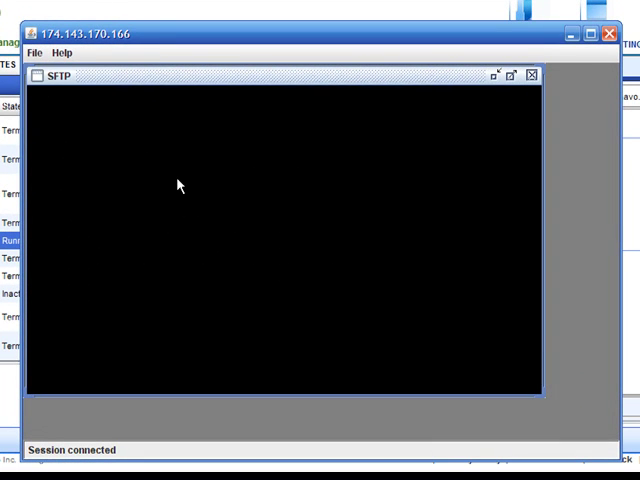
{"action": "type", "text": "ls"}
{"action": "key", "text": "Return"}
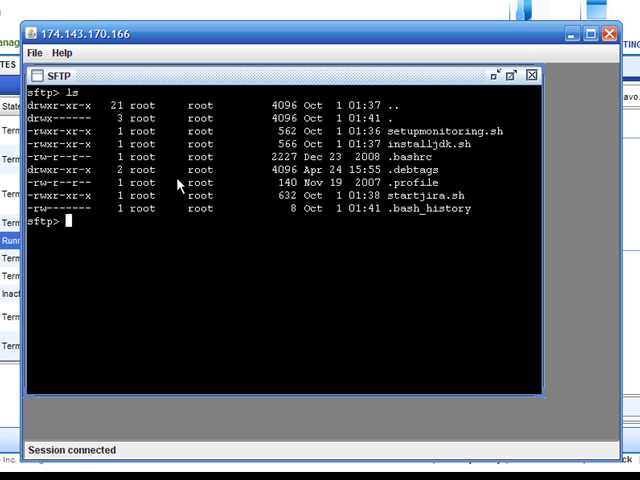
{"action": "left_click", "coordinate": [35, 52]}
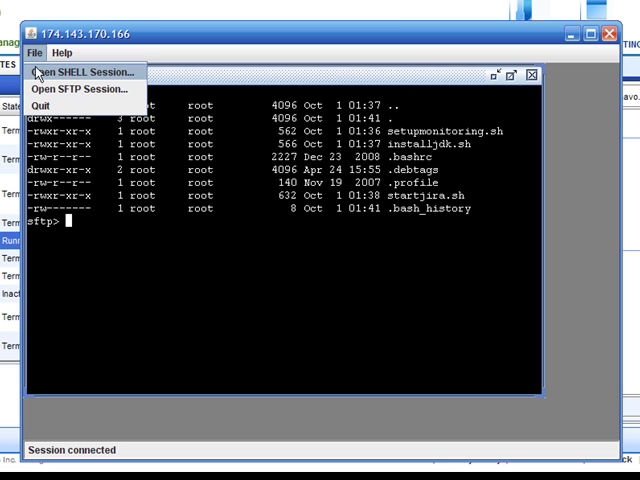
{"action": "left_click", "coordinate": [44, 105]}
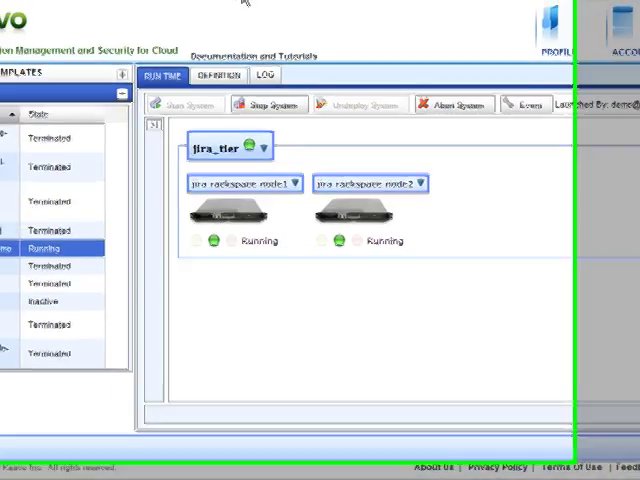
Delete server jirarackspacenode2 (174.143.170.166) in Rackspace Cloud Servers and confirm
{"action": "left_click", "coordinate": [283, 7]}
{"action": "left_click", "coordinate": [104, 207]}
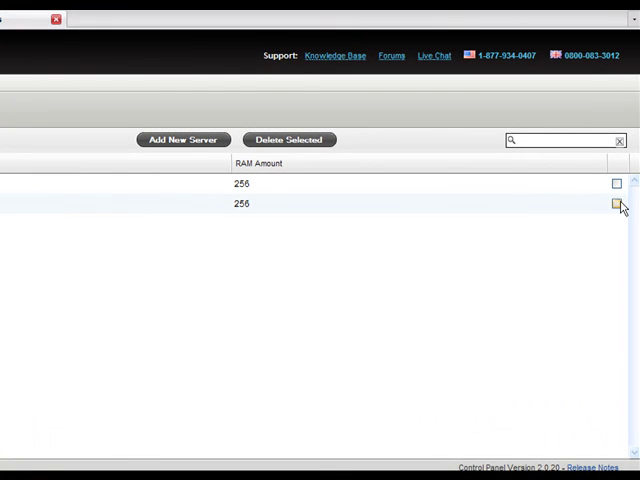
{"action": "left_click", "coordinate": [623, 215]}
{"action": "left_click", "coordinate": [290, 140]}
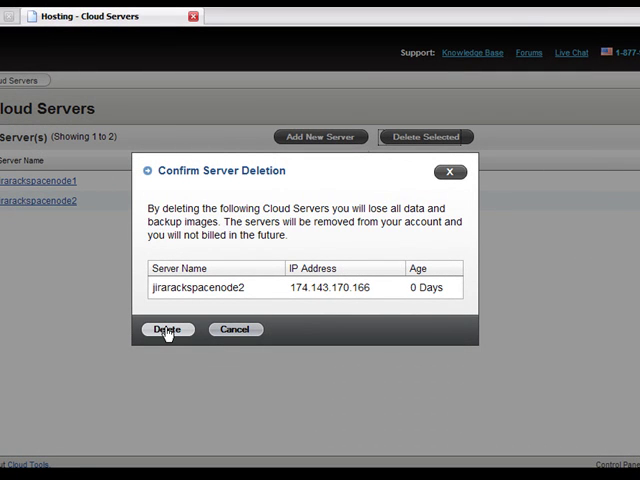
{"action": "left_click", "coordinate": [166, 330]}
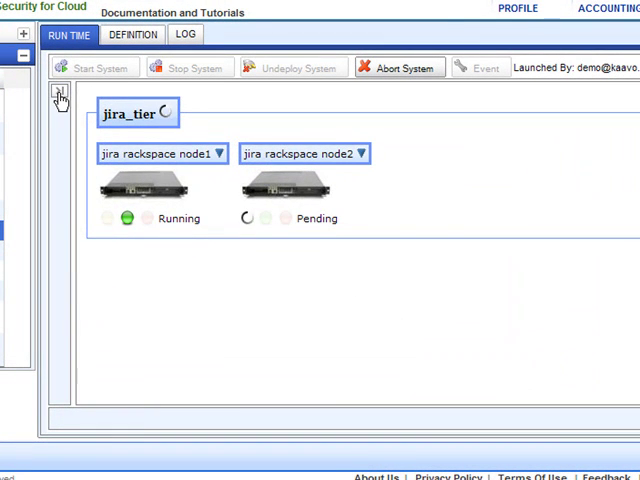
Reveal node2's server details showing replacement server 91109 at public IP 174.143.171.21
{"action": "left_click", "coordinate": [59, 90]}
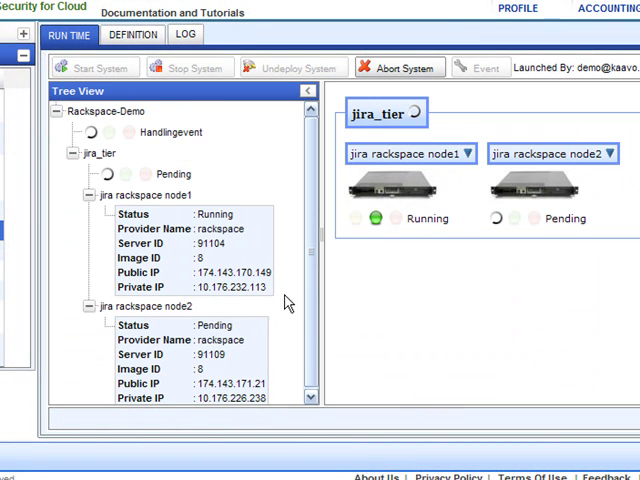
{"action": "scroll", "coordinate": [308, 332], "scroll_direction": "down", "scroll_amount": 1}
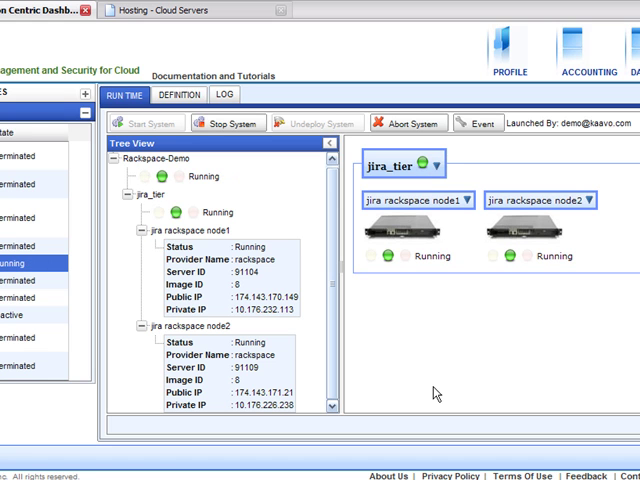
{"action": "left_click", "coordinate": [589, 200]}
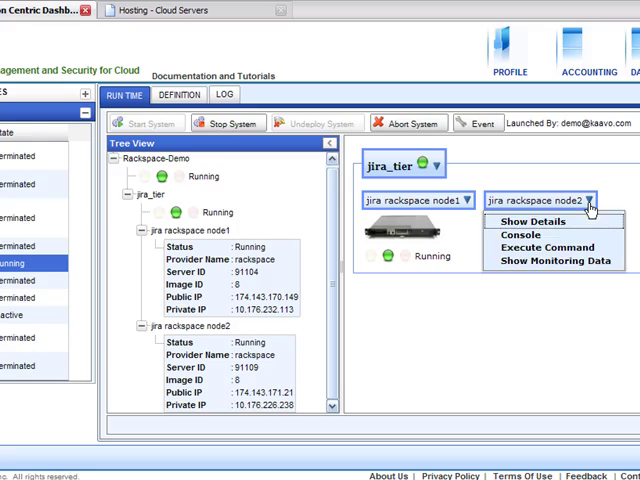
{"action": "left_click", "coordinate": [545, 222]}
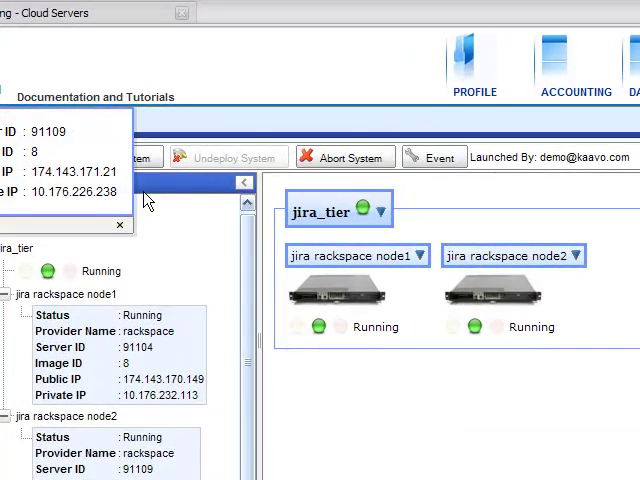
Load JIRA Setup at 174.143.171.21:8080 in a new tab, then return to the Kaavo dashboard
{"action": "double_click", "coordinate": [90, 171]}
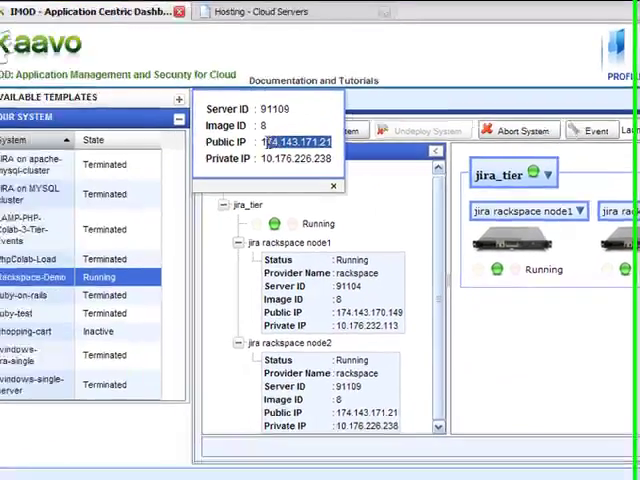
{"action": "key", "text": "ctrl+t"}
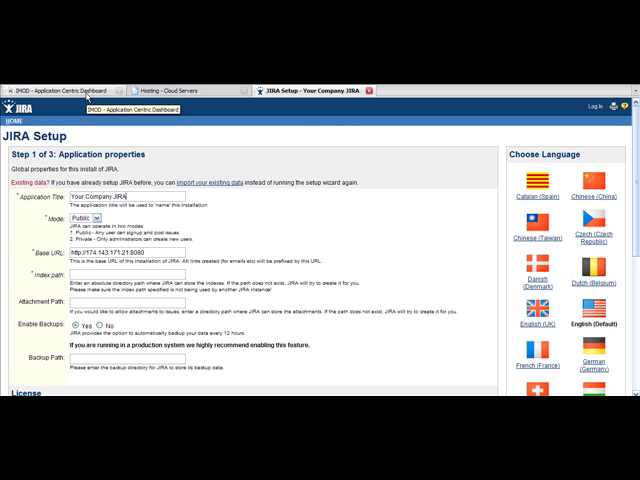
{"action": "left_click", "coordinate": [74, 93]}
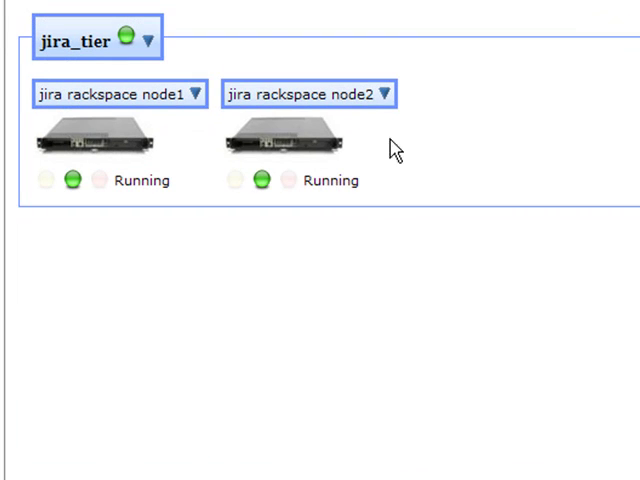